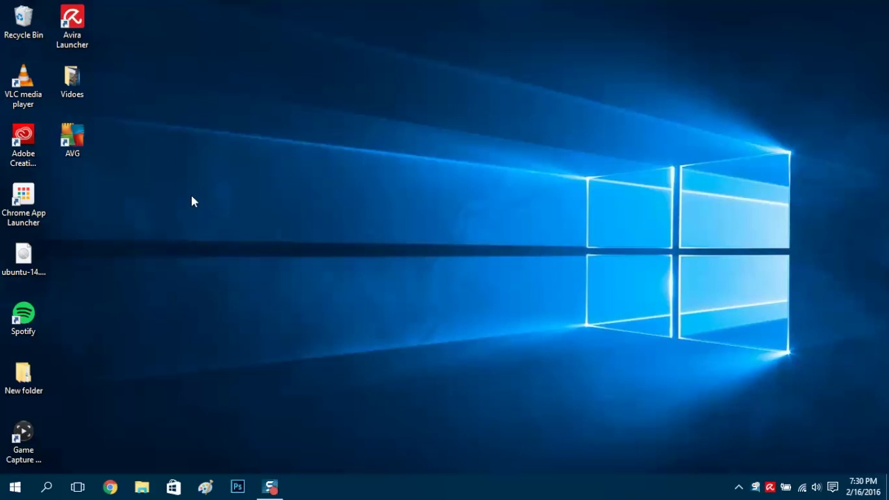
Step: Open the Start menu to show the most-used apps and live tiles
{"action": "left_click", "coordinate": [17, 487]}
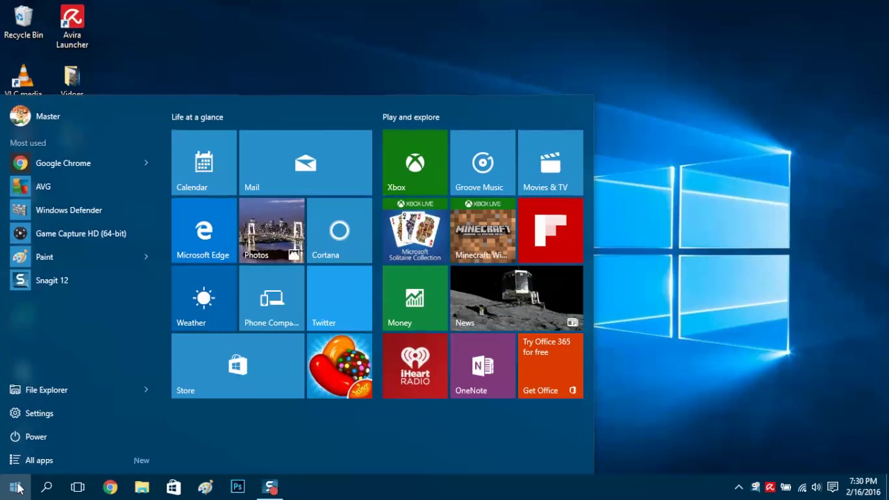
Step: Open Settings from the Start menu and go to the System category
{"action": "left_click", "coordinate": [70, 420]}
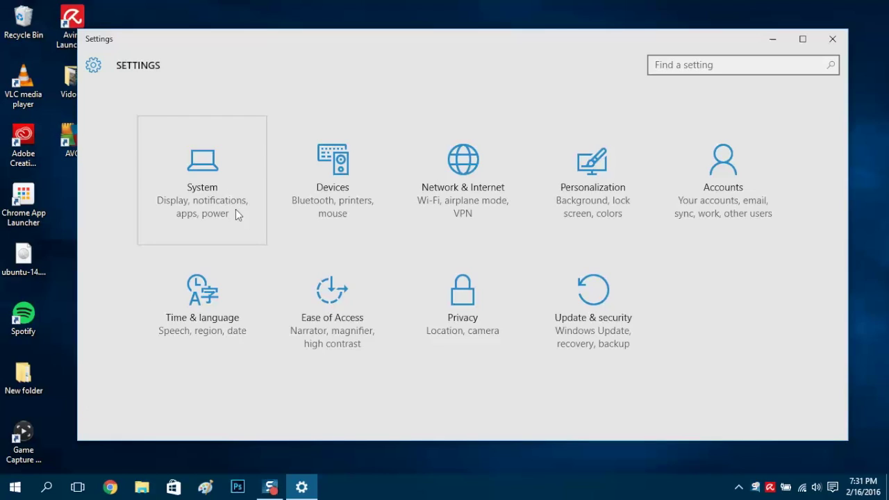
{"action": "left_click", "coordinate": [236, 212]}
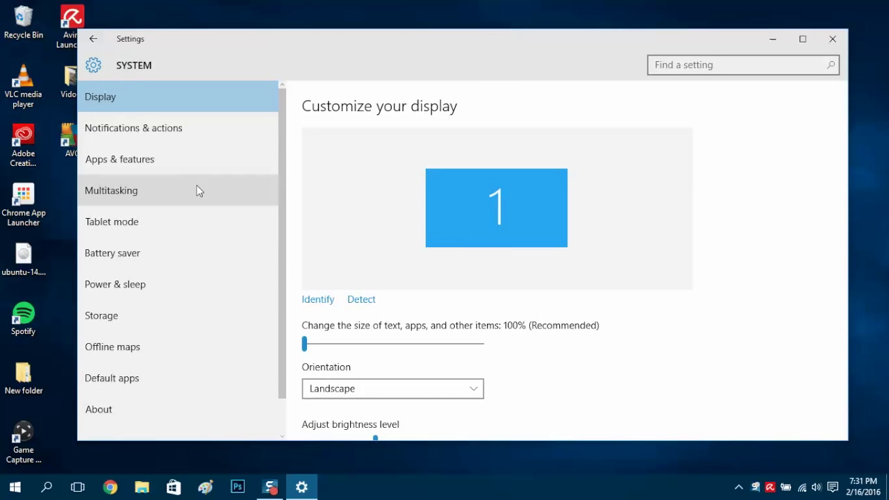
Step: Show Apps & features, search 'avg', then clear the search and scroll to the AVG entries
{"action": "left_click", "coordinate": [163, 167]}
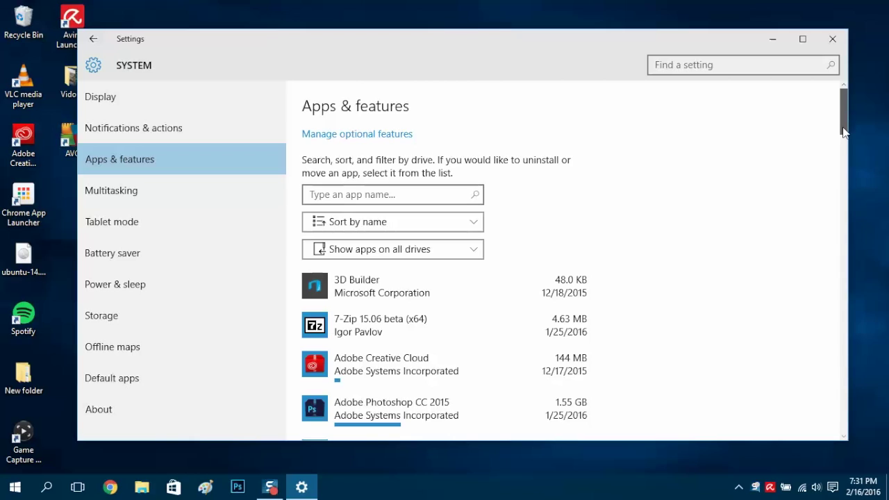
{"action": "left_click_drag", "start_coordinate": [844, 132], "coordinate": [836, 93]}
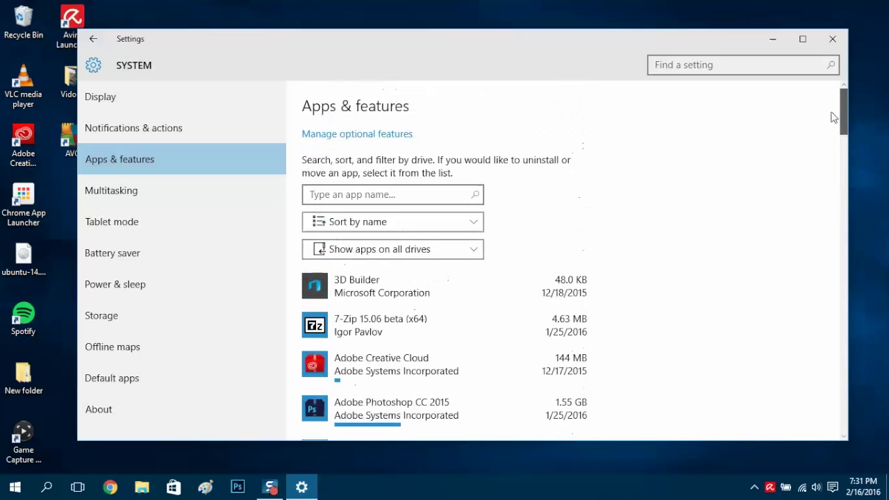
{"action": "left_click", "coordinate": [429, 195]}
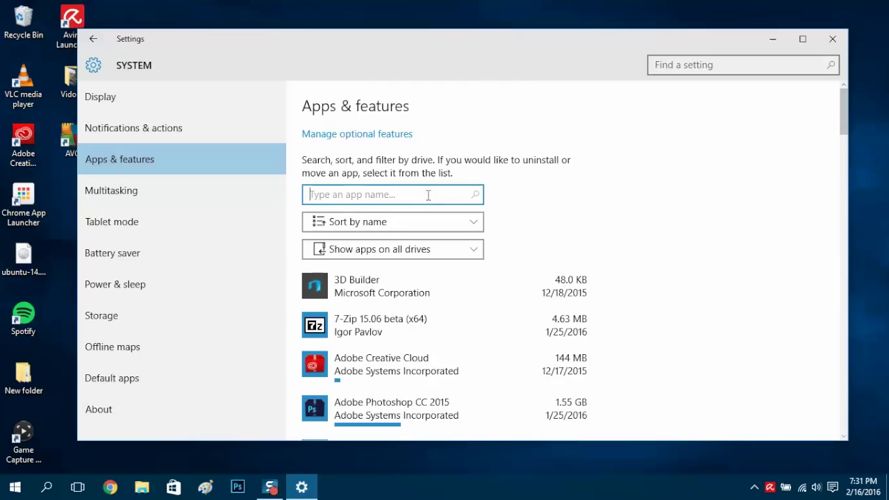
{"action": "type", "text": "avg"}
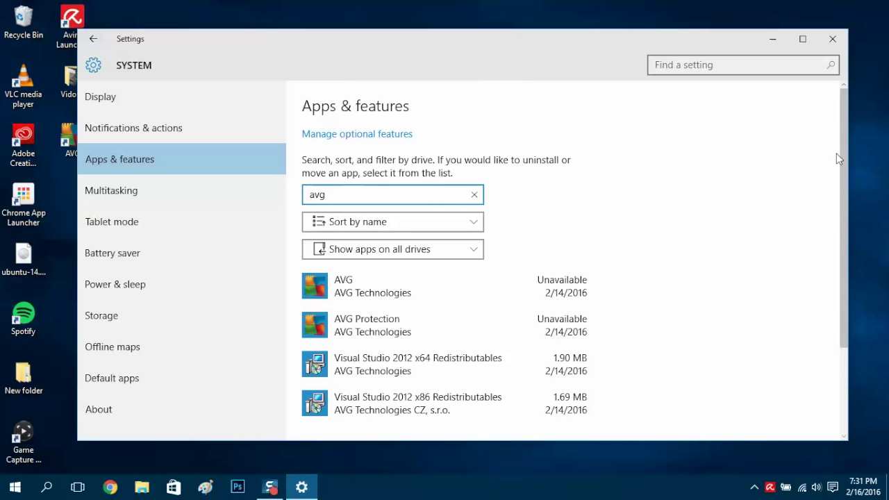
{"action": "left_click_drag", "start_coordinate": [844, 157], "coordinate": [848, 176]}
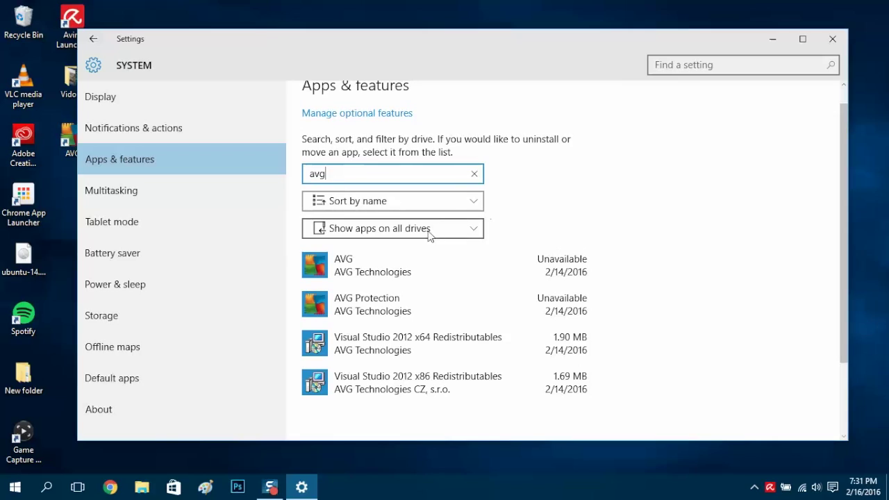
{"action": "left_click", "coordinate": [474, 174]}
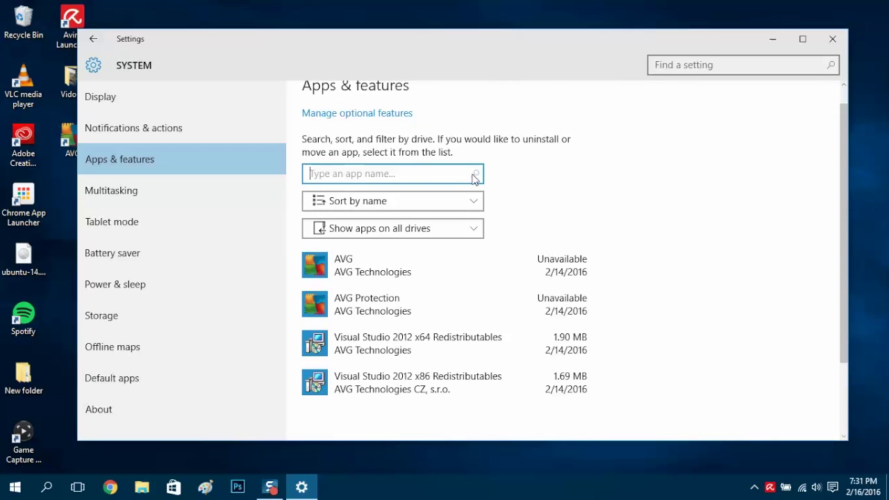
{"action": "scroll", "coordinate": [472, 178], "scroll_direction": "down", "scroll_amount": 5}
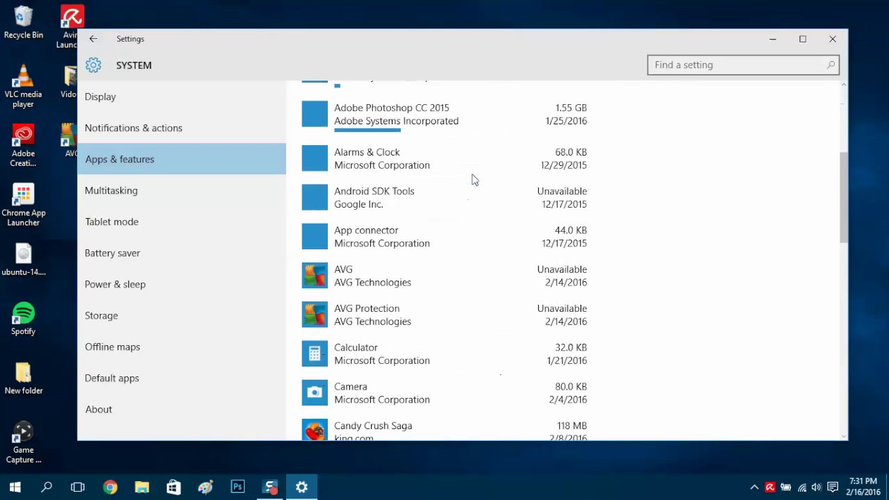
Step: Try uninstalling AVG, then dismiss the warning that AVG Zen needs AVG Protection removed first
{"action": "left_click", "coordinate": [393, 268]}
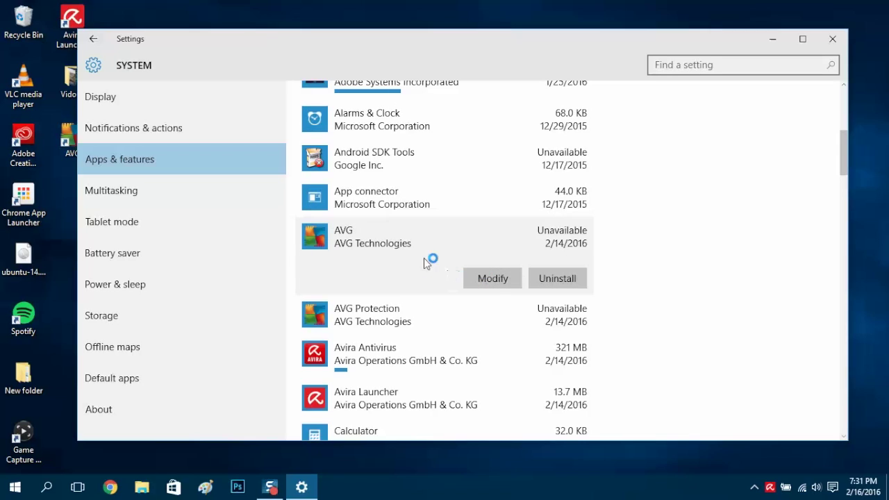
{"action": "left_click", "coordinate": [565, 281]}
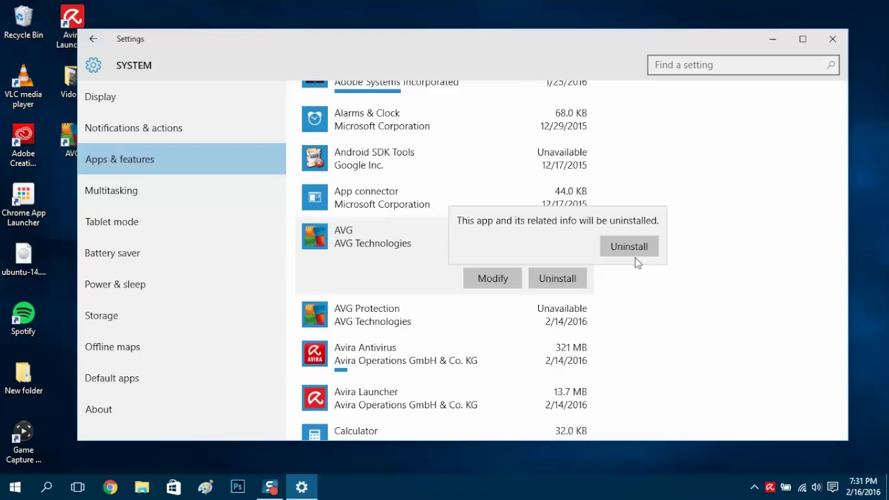
{"action": "left_click", "coordinate": [642, 250]}
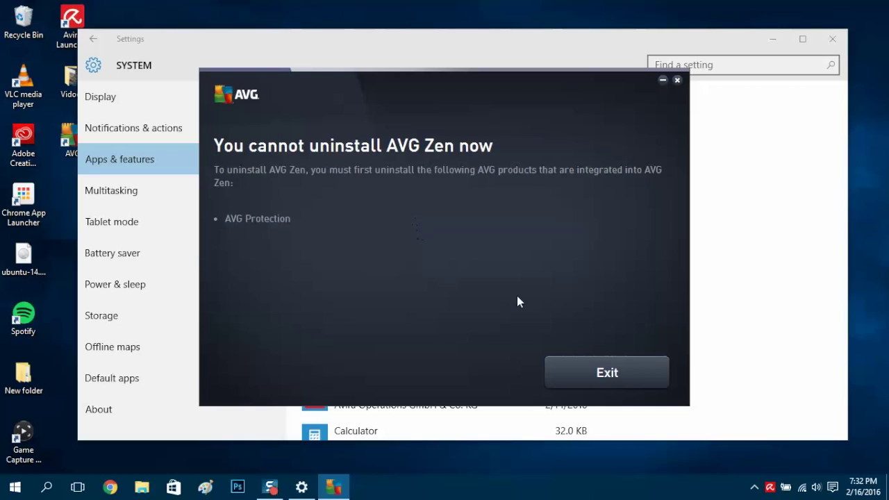
{"action": "left_click", "coordinate": [588, 369]}
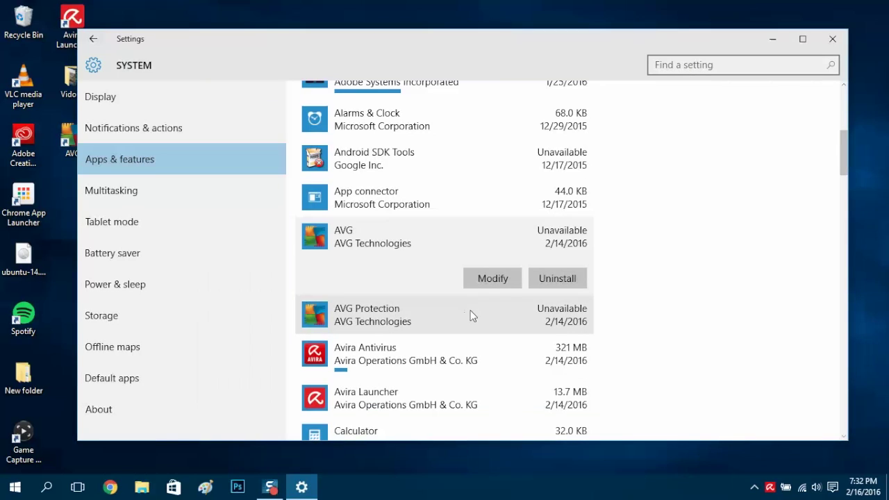
Step: Uninstall AVG Protection, confirming removal of AVG AntiVirus Free Edition
{"action": "left_click", "coordinate": [571, 319]}
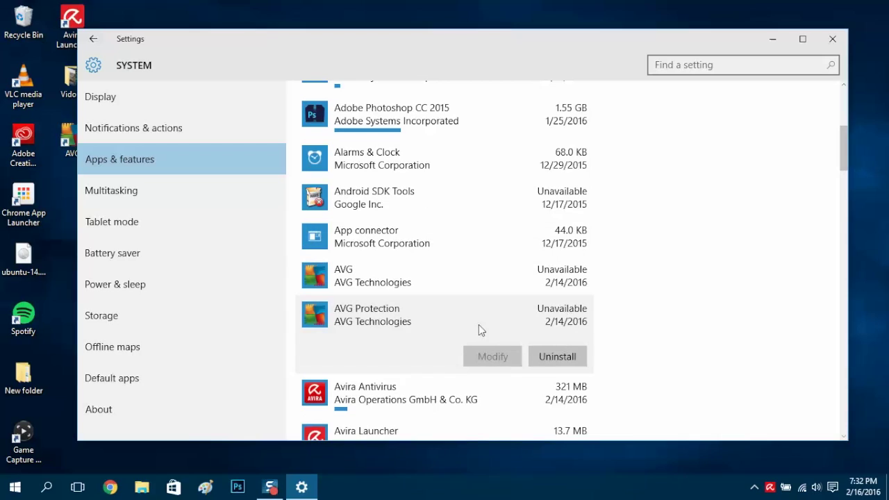
{"action": "left_click", "coordinate": [583, 361]}
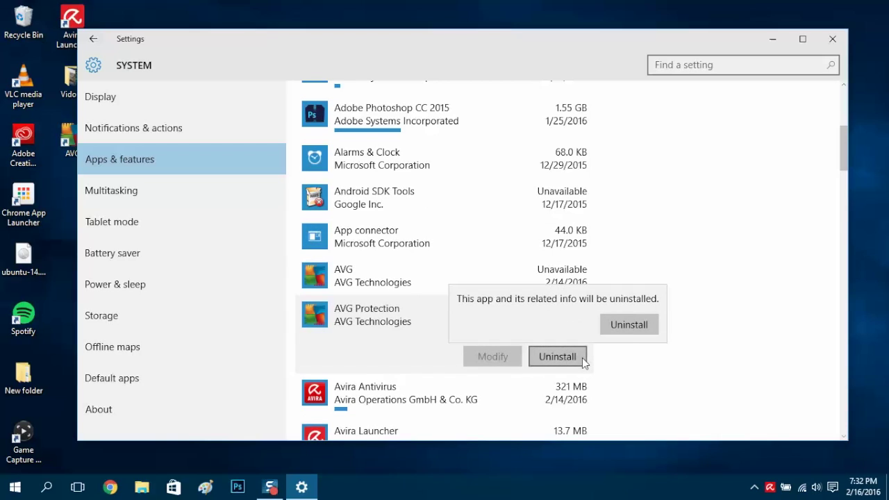
{"action": "left_click", "coordinate": [642, 329]}
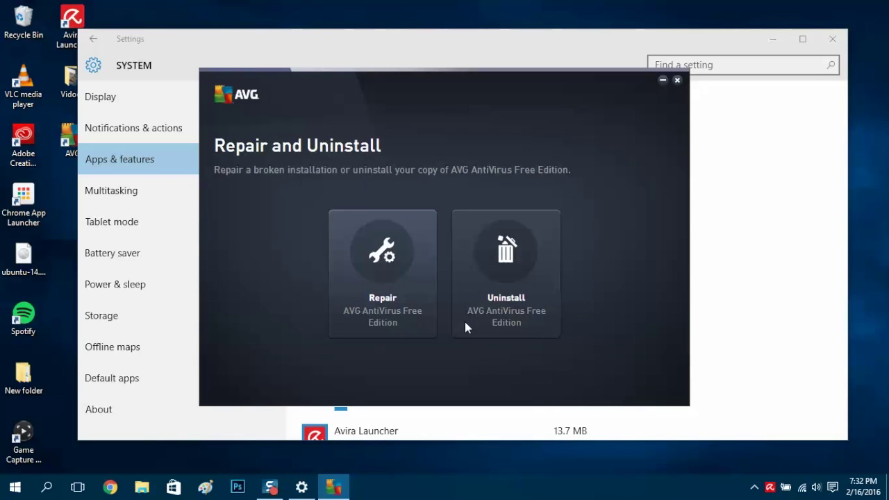
{"action": "left_click", "coordinate": [527, 278]}
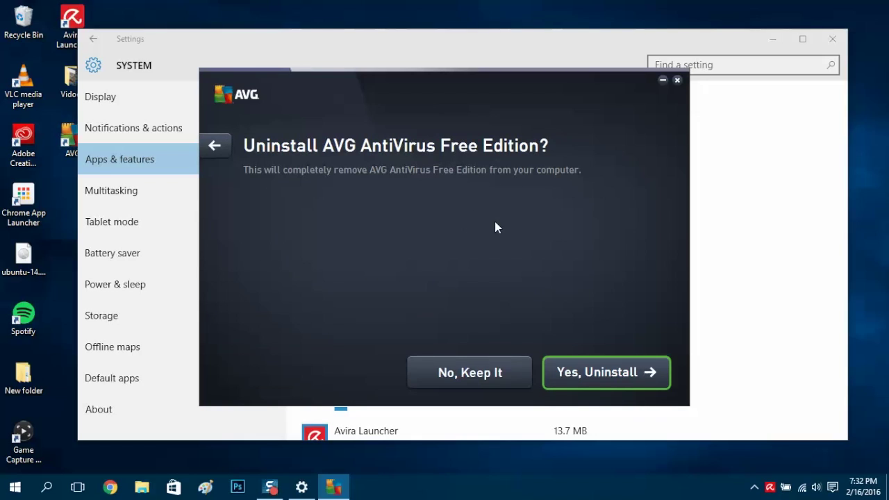
{"action": "left_click", "coordinate": [625, 375]}
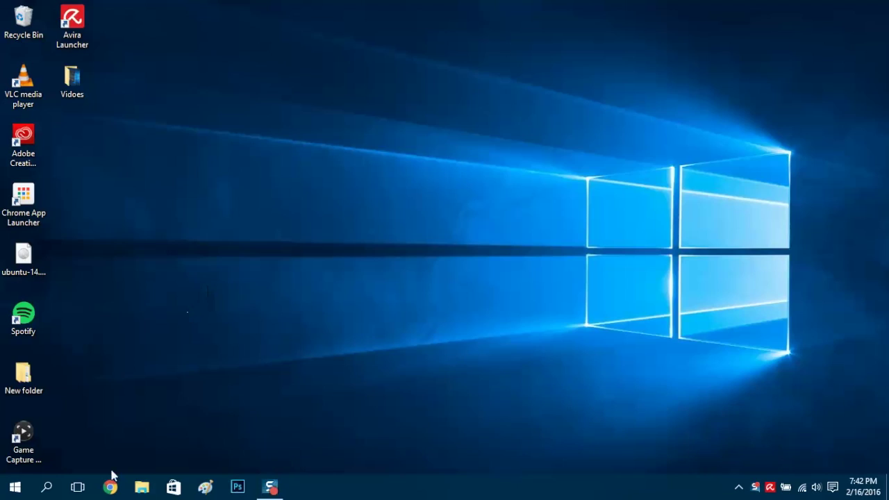
Step: Reopen Settings by searching 'settings', then open System's Apps & features page
{"action": "left_click", "coordinate": [46, 488]}
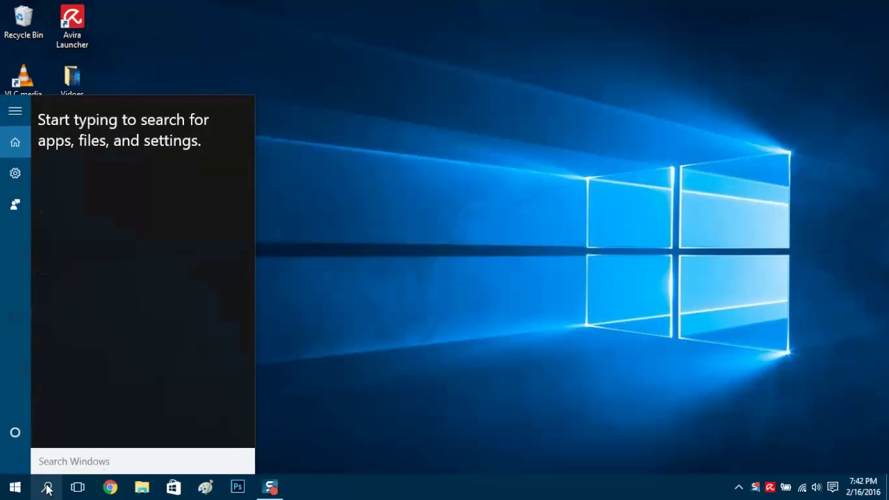
{"action": "type", "text": "settings"}
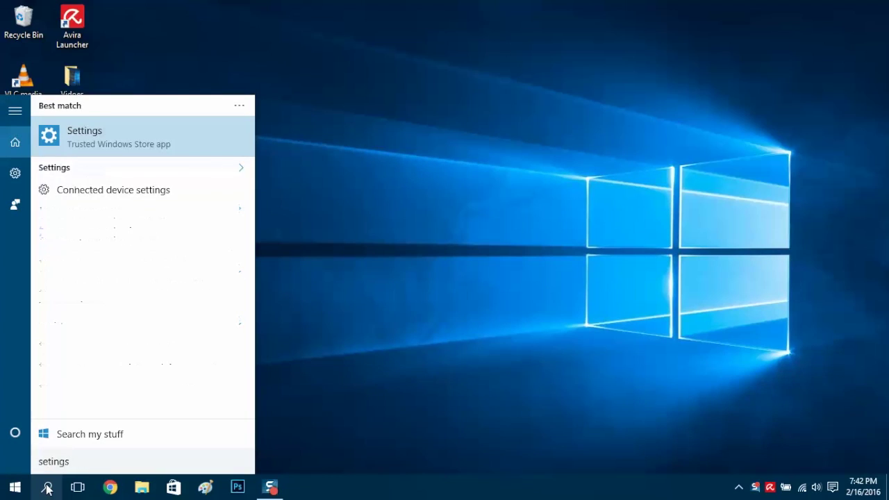
{"action": "key", "text": "Return"}
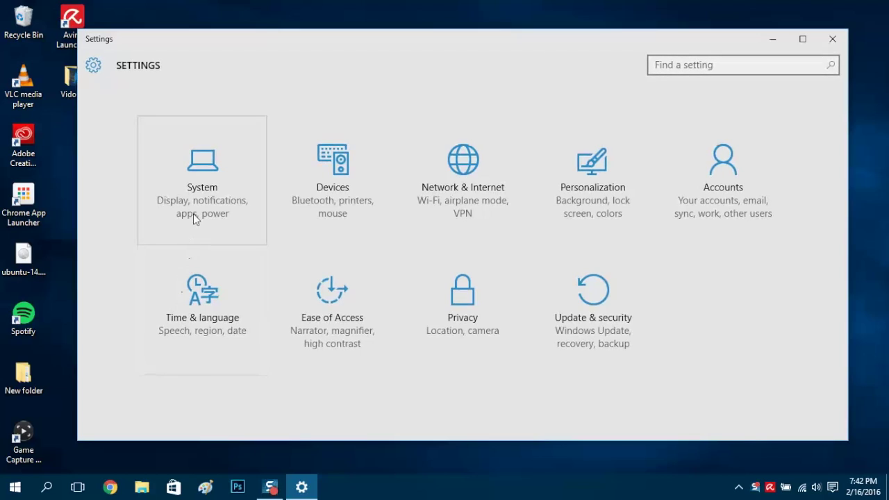
{"action": "left_click", "coordinate": [207, 179]}
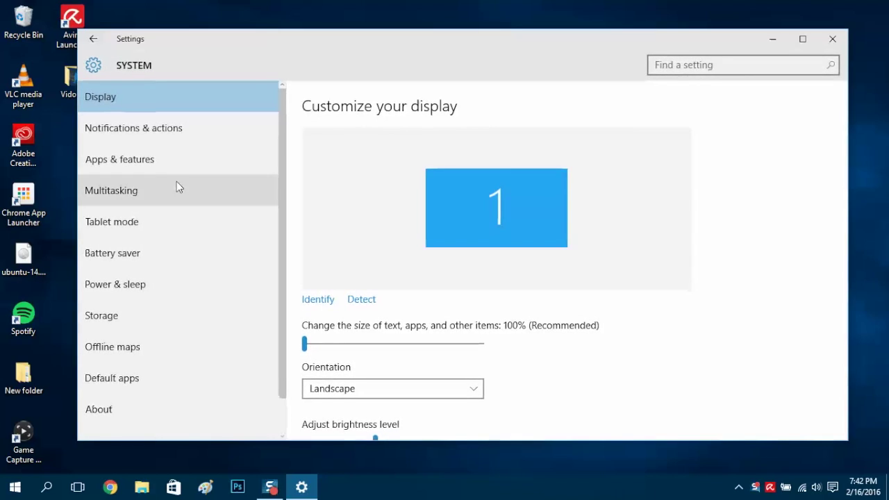
{"action": "left_click", "coordinate": [138, 168]}
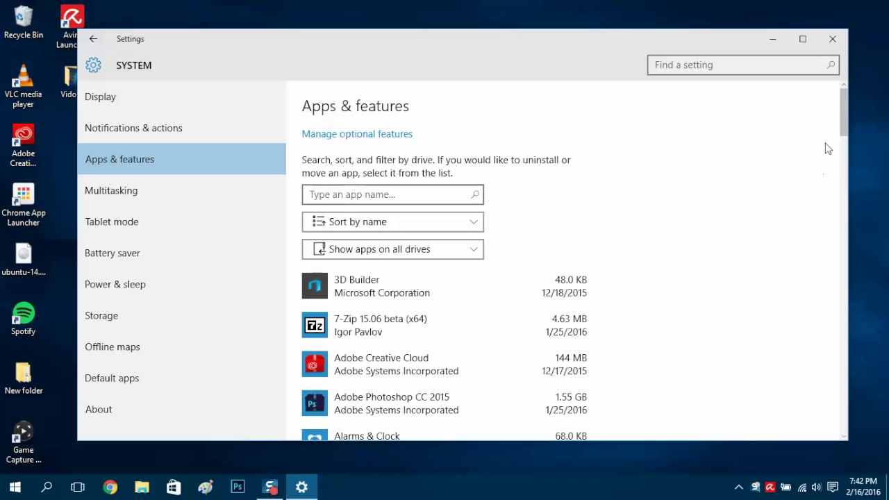
Step: Uninstall the AVG app, completely removing AVG Zen, and close the finished uninstaller
{"action": "left_click_drag", "start_coordinate": [842, 124], "coordinate": [844, 180]}
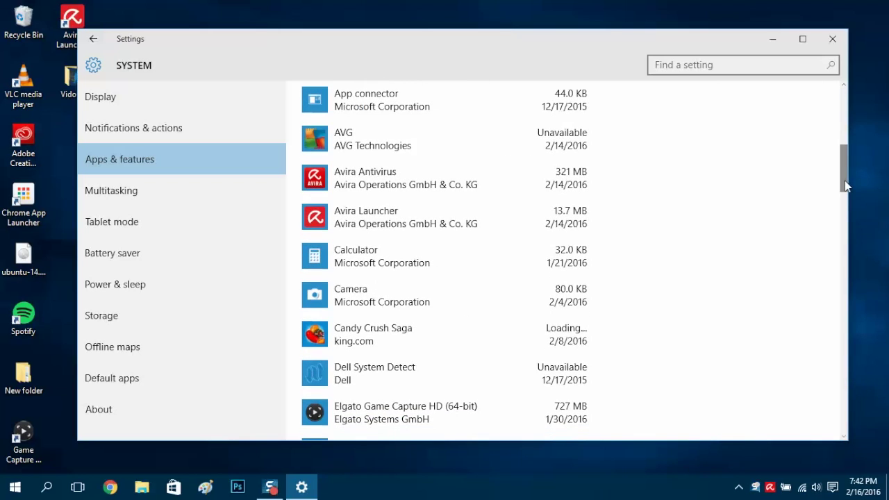
{"action": "left_click", "coordinate": [466, 152]}
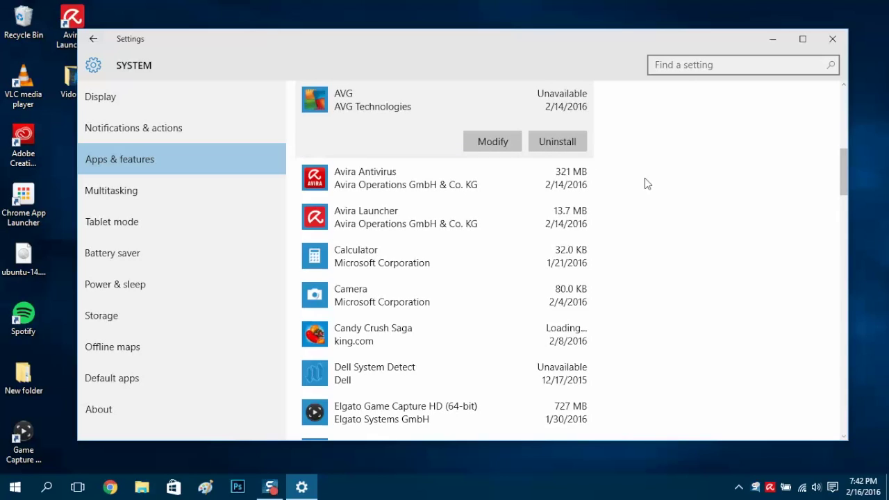
{"action": "left_click", "coordinate": [570, 140]}
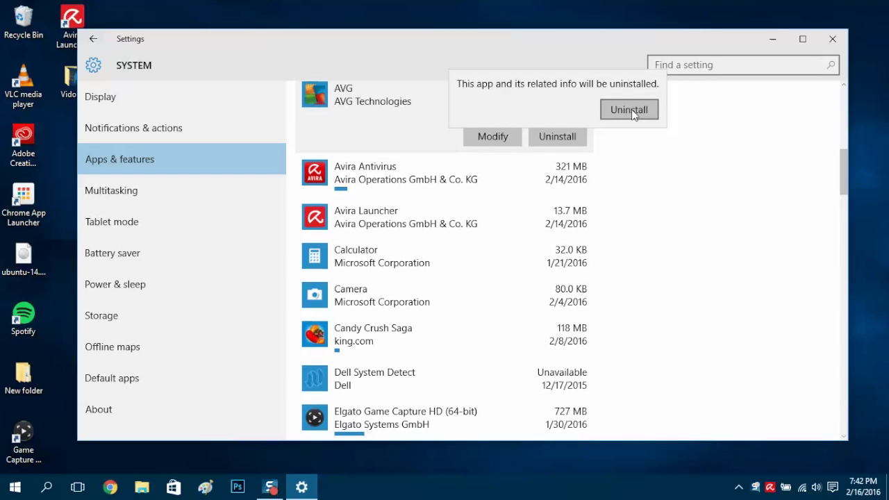
{"action": "left_click", "coordinate": [631, 109]}
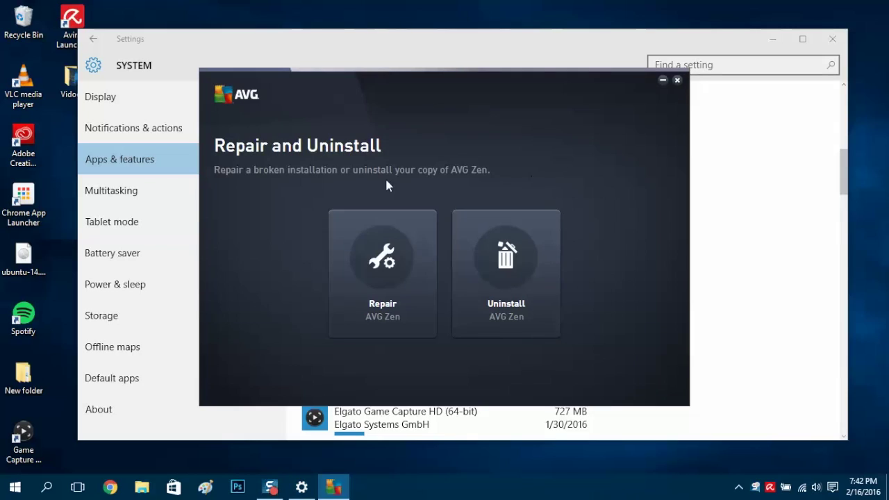
{"action": "left_click", "coordinate": [493, 326]}
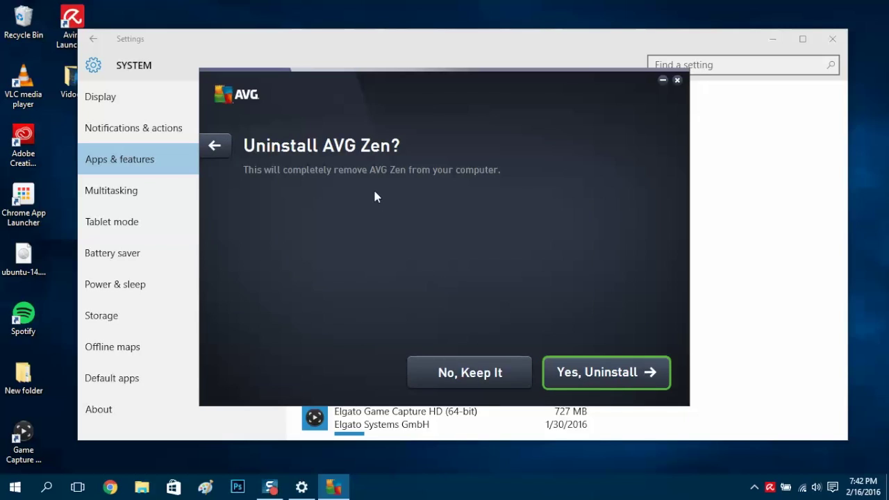
{"action": "left_click", "coordinate": [597, 371]}
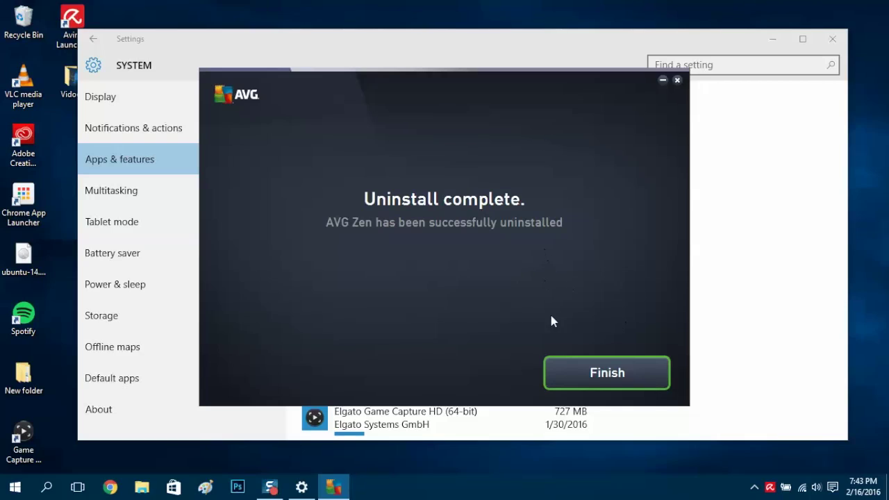
{"action": "left_click", "coordinate": [635, 387]}
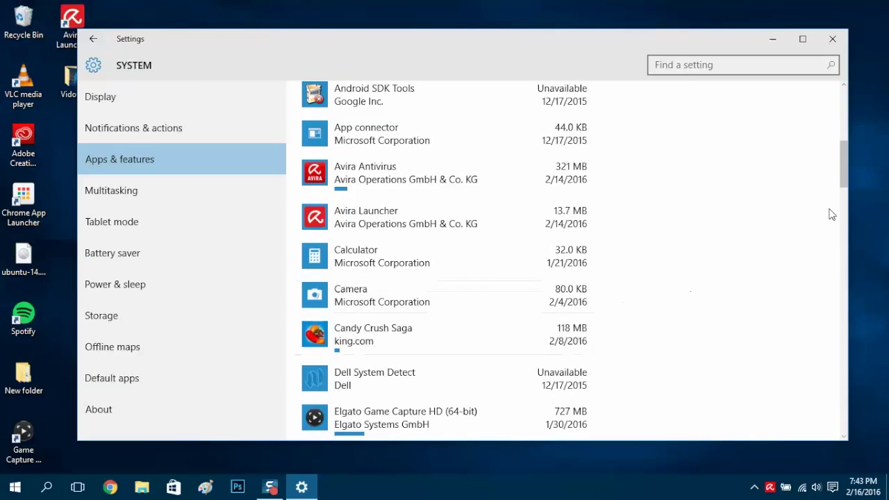
{"action": "left_click_drag", "start_coordinate": [844, 185], "coordinate": [846, 154]}
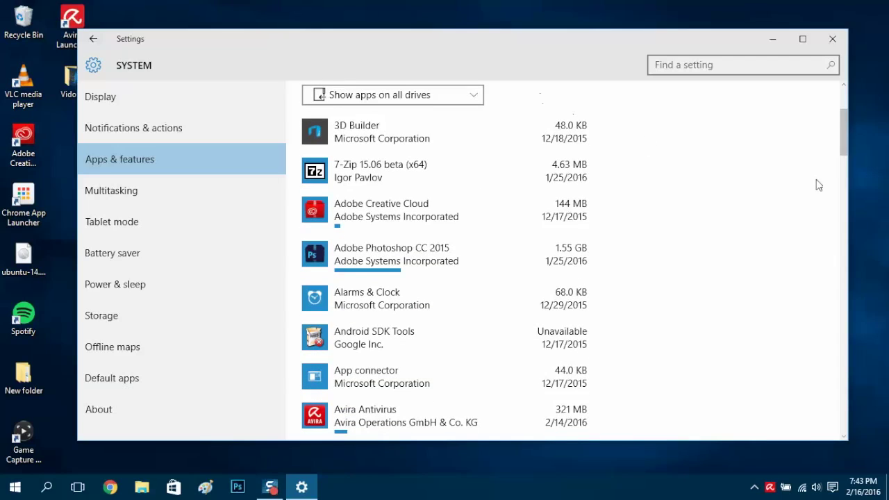
{"action": "left_click_drag", "start_coordinate": [842, 140], "coordinate": [842, 115]}
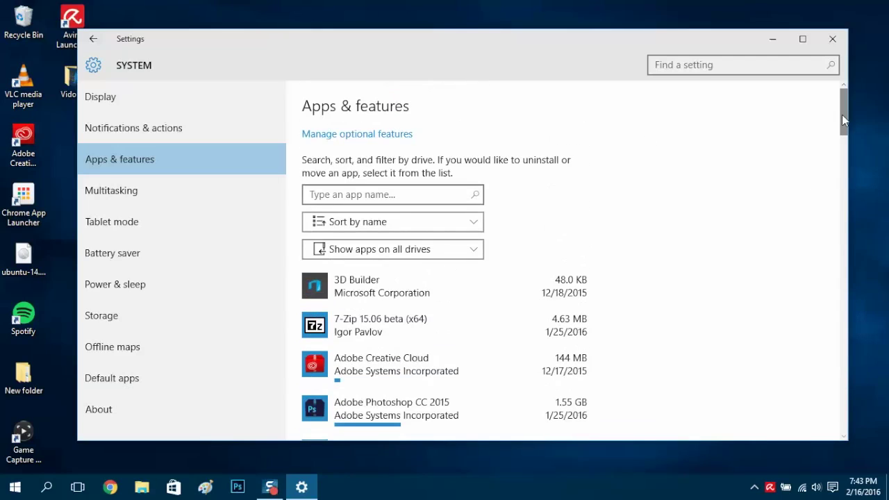
{"action": "left_click", "coordinate": [450, 194]}
{"action": "type", "text": "avg"}
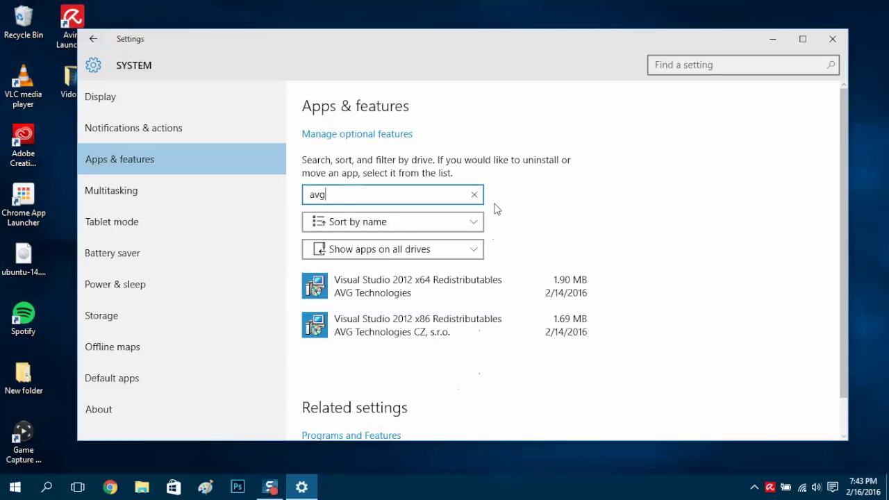
{"action": "left_click", "coordinate": [474, 194]}
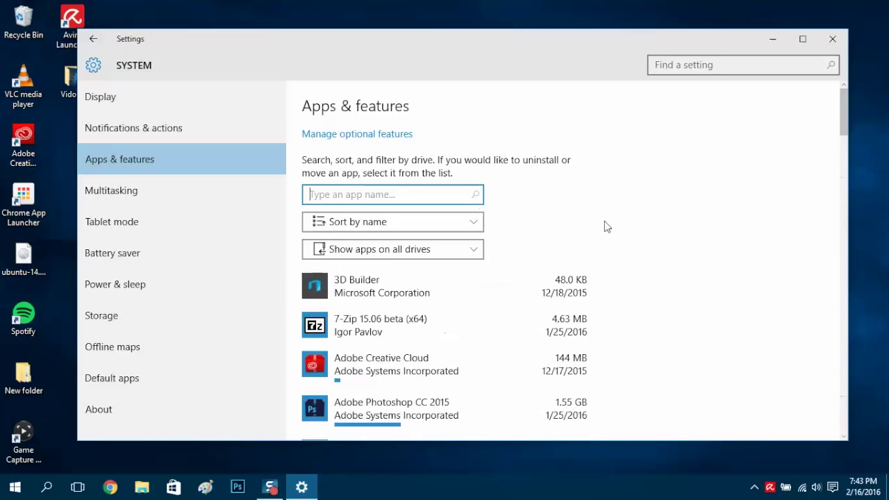